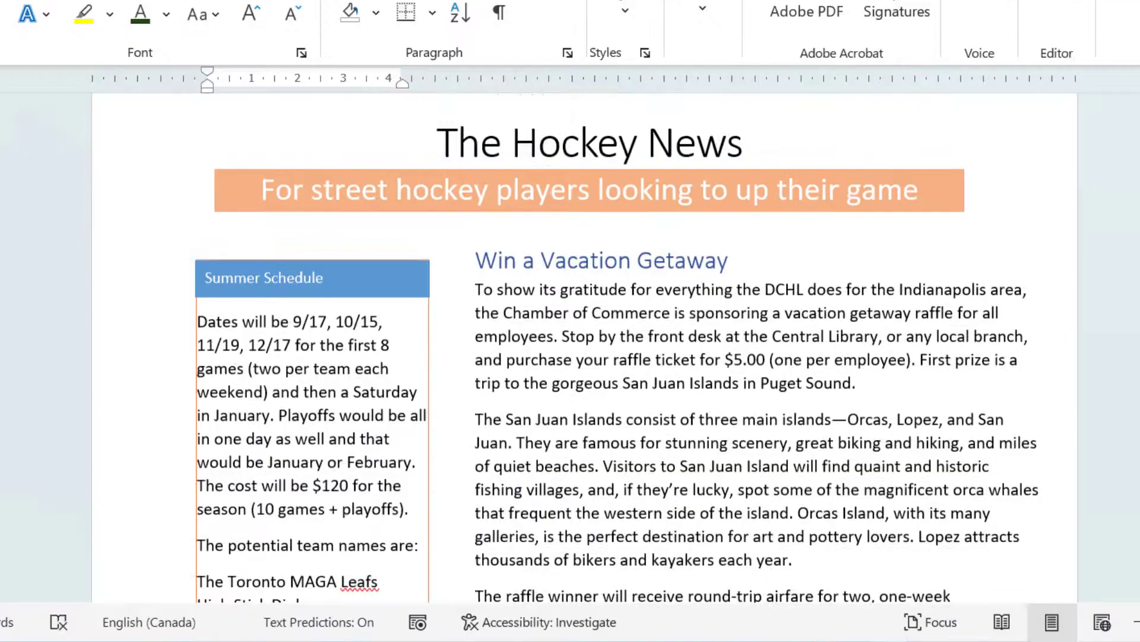
# Scroll the newsletter and place the insertion point in the Win a Vacation Getaway heading and prize line
pyautogui.scroll(-3, 570, 344)
pyautogui.scroll(-4, 611, 350)
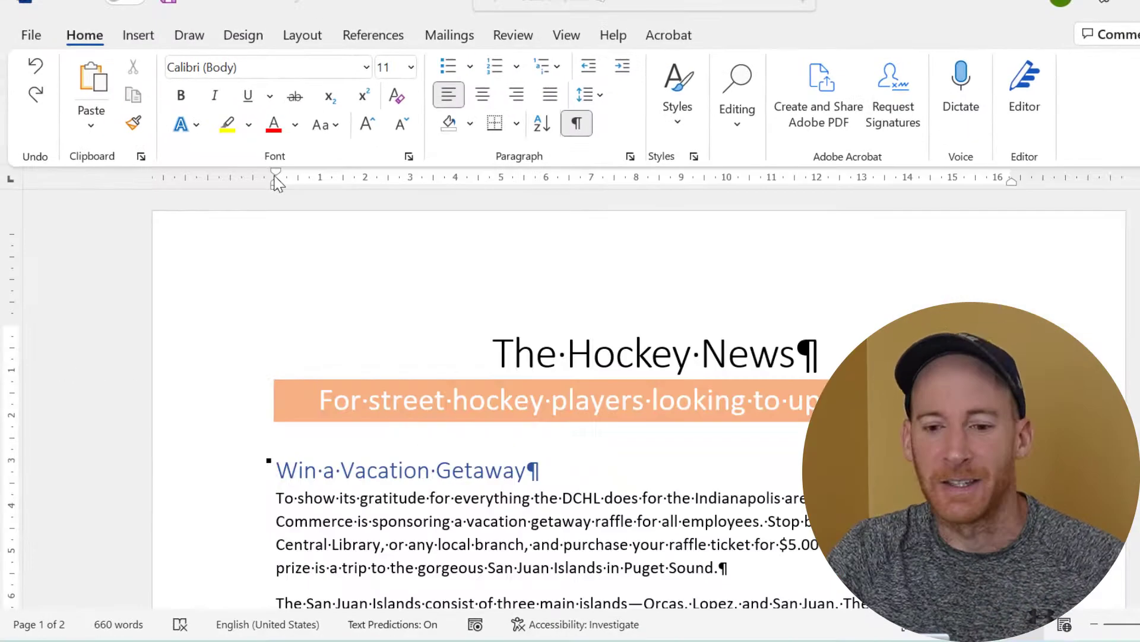
pyautogui.click(275, 177)
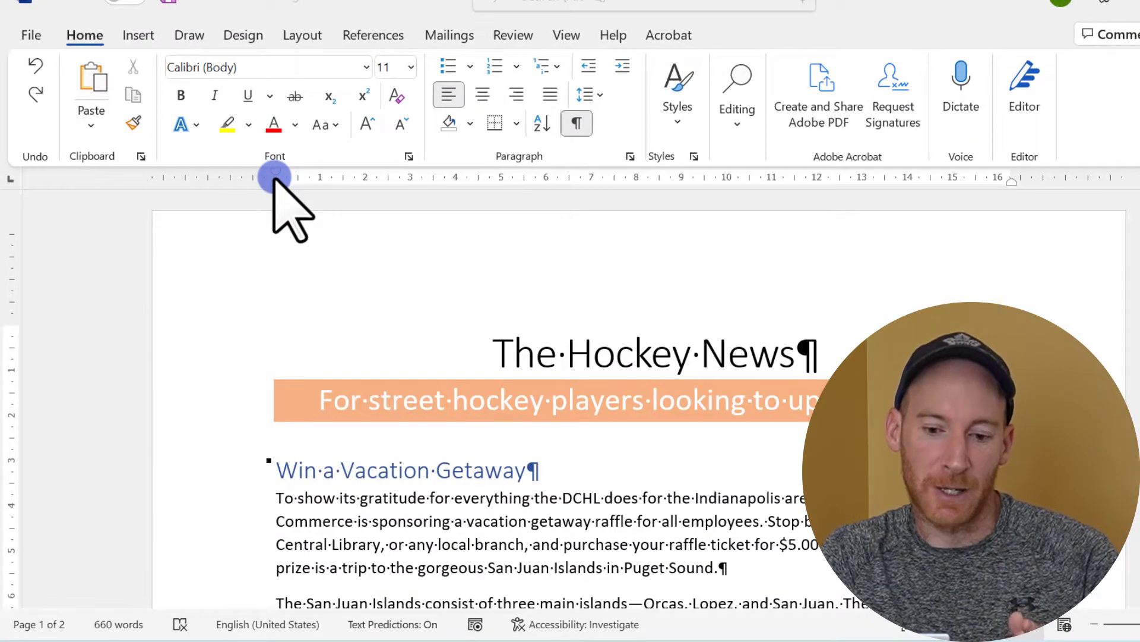
pyautogui.click(276, 468)
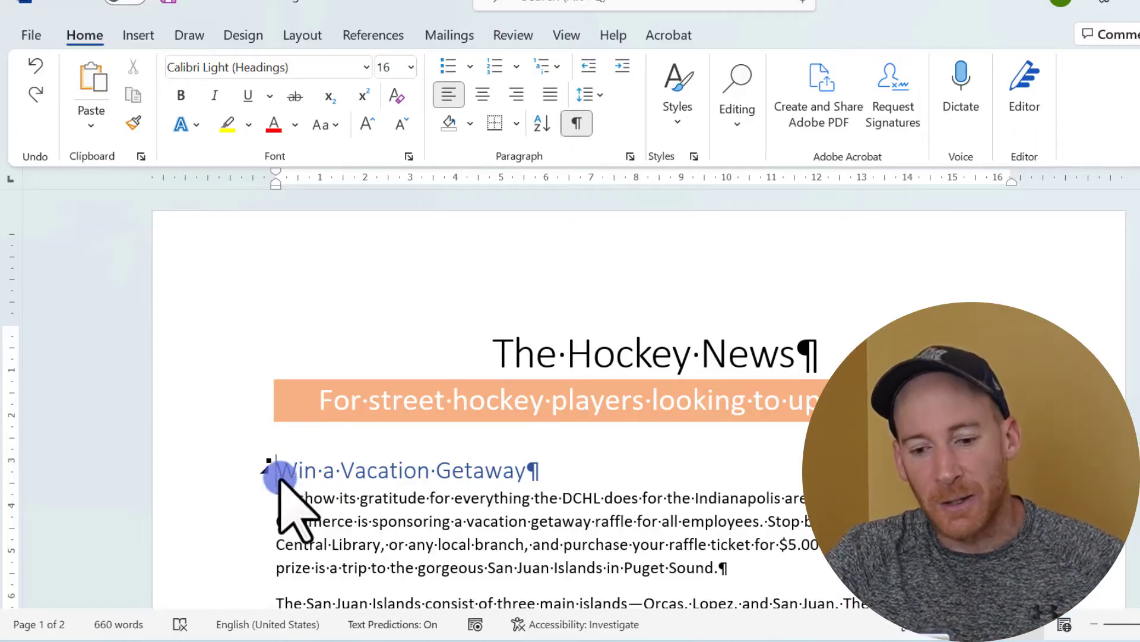
pyautogui.click(290, 567)
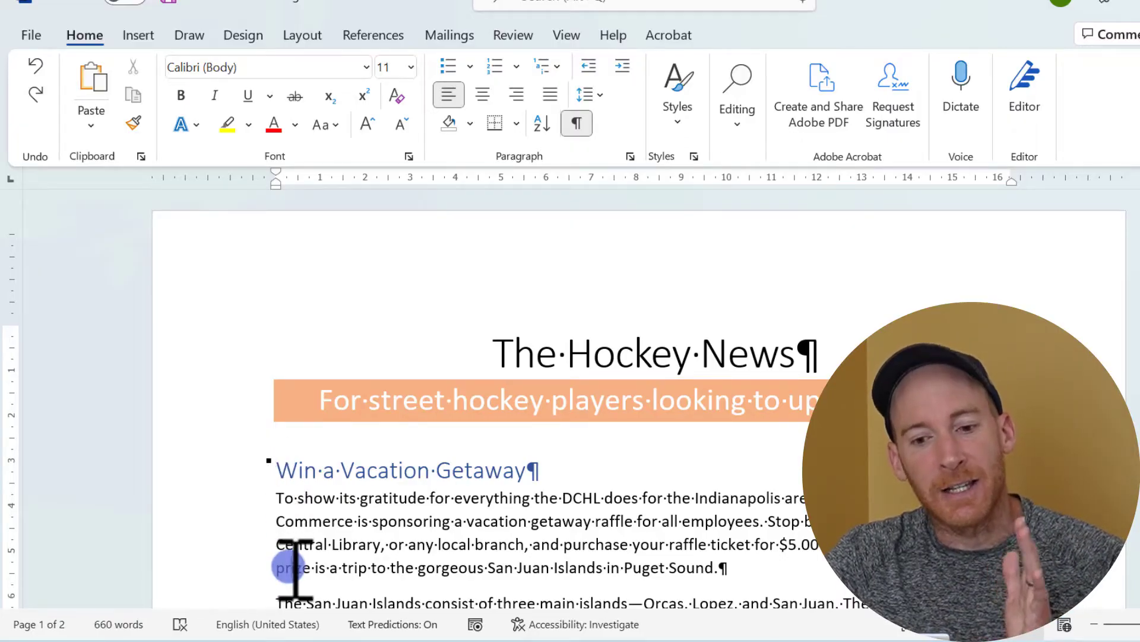
pyautogui.click(279, 179)
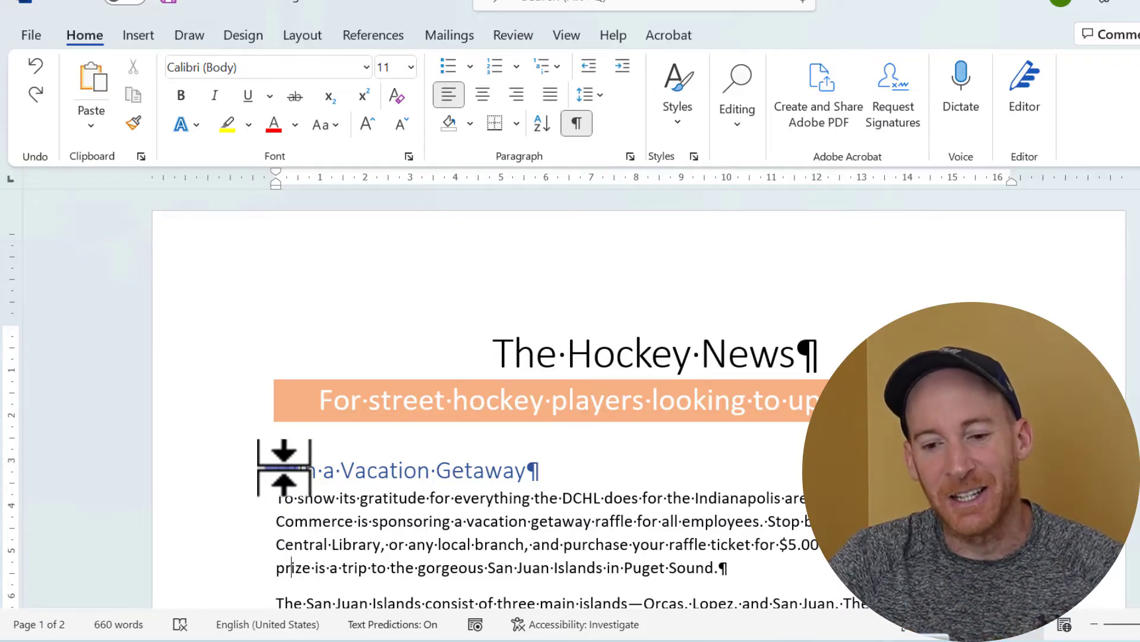
pyautogui.click(279, 190)
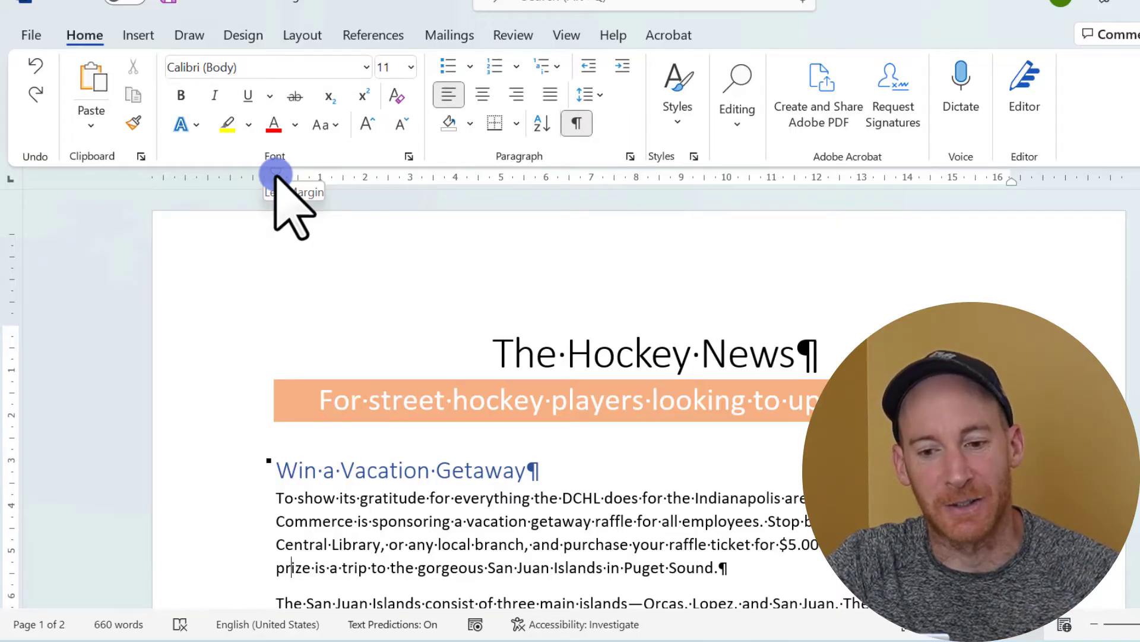
# Widen the left margin on the horizontal ruler, then nudge it slightly back left
pyautogui.moveTo(275, 174)
pyautogui.mouseDown()
pyautogui.moveTo(379, 186)
pyautogui.moveTo(432, 177)
pyautogui.mouseUp()
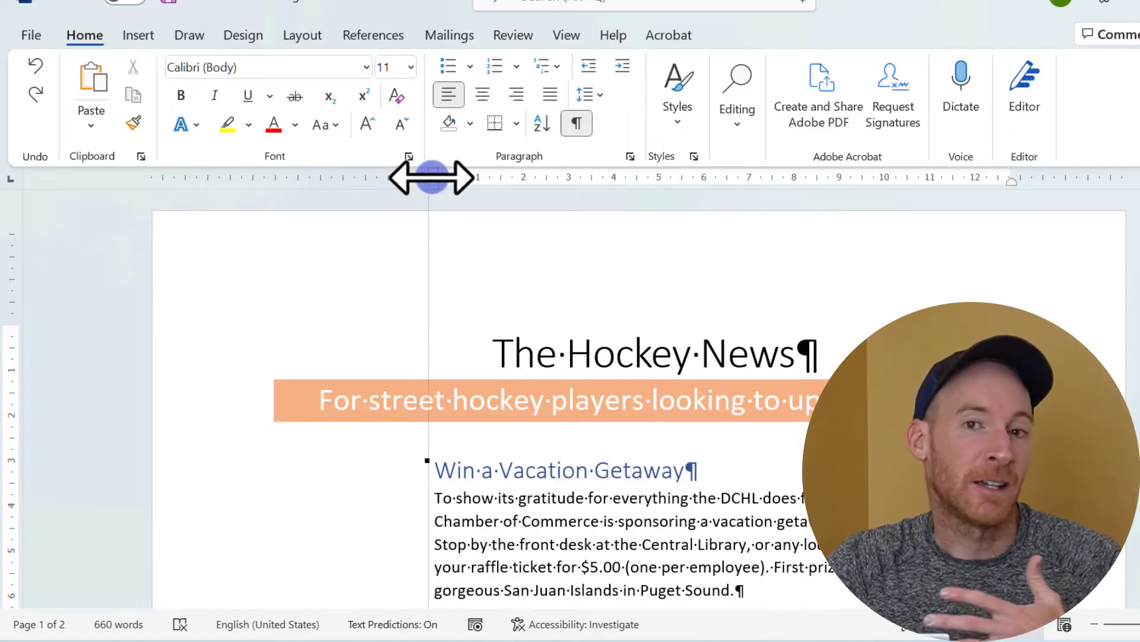
pyautogui.moveTo(432, 177); pyautogui.dragTo(432, 177)
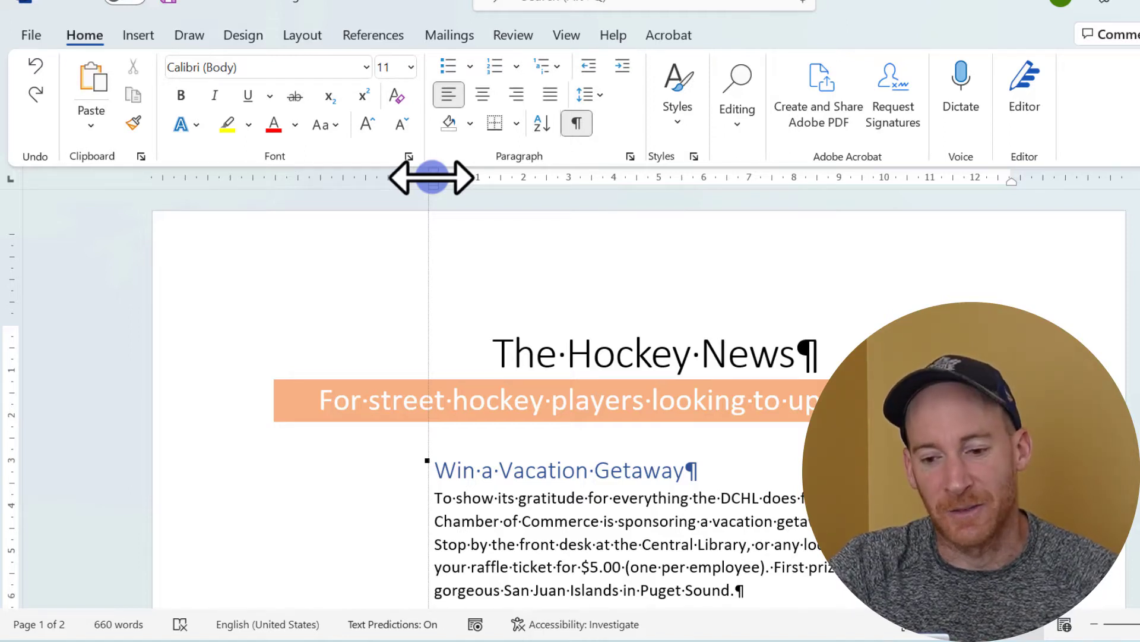
pyautogui.moveTo(432, 177); pyautogui.dragTo(427, 178)
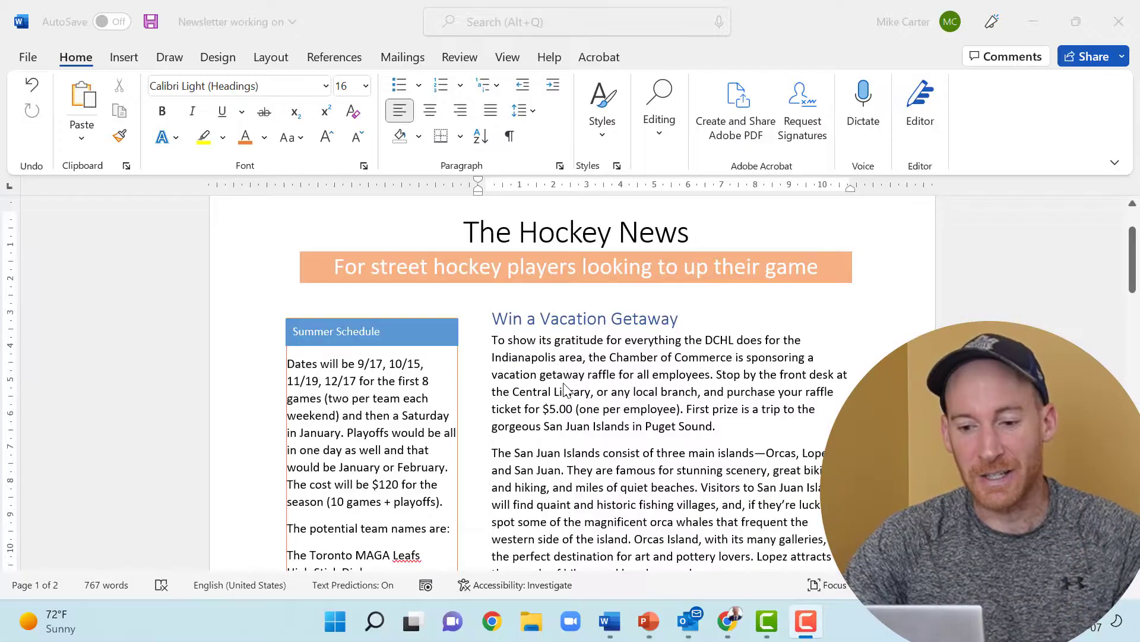
pyautogui.scroll(-6, 484, 392)
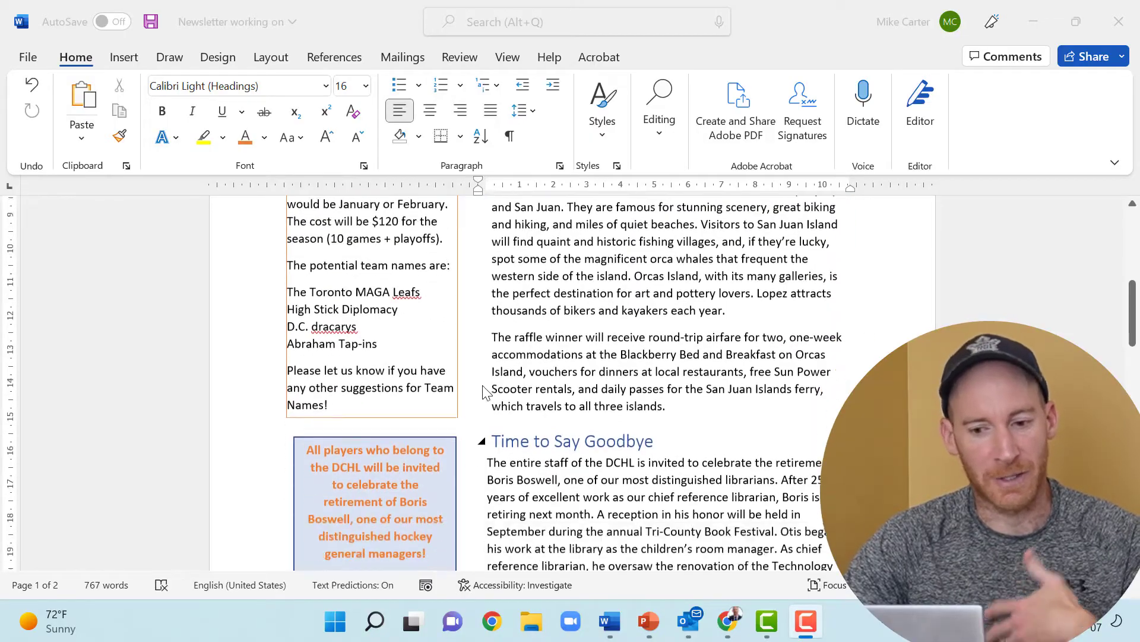
pyautogui.scroll(5, 484, 392)
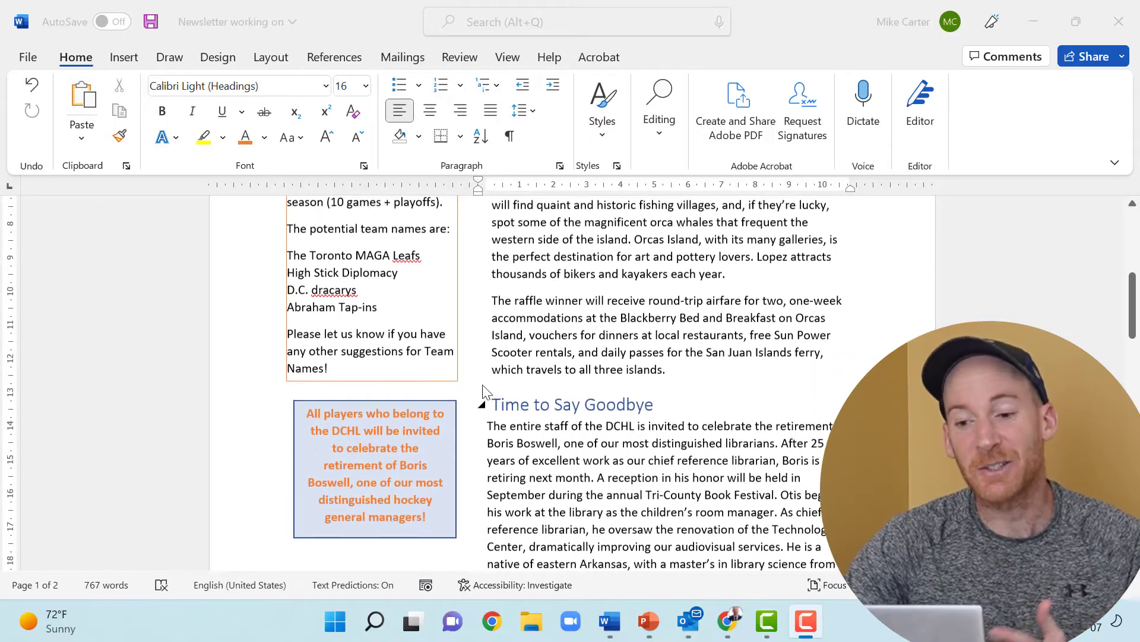
pyautogui.scroll(2, 484, 392)
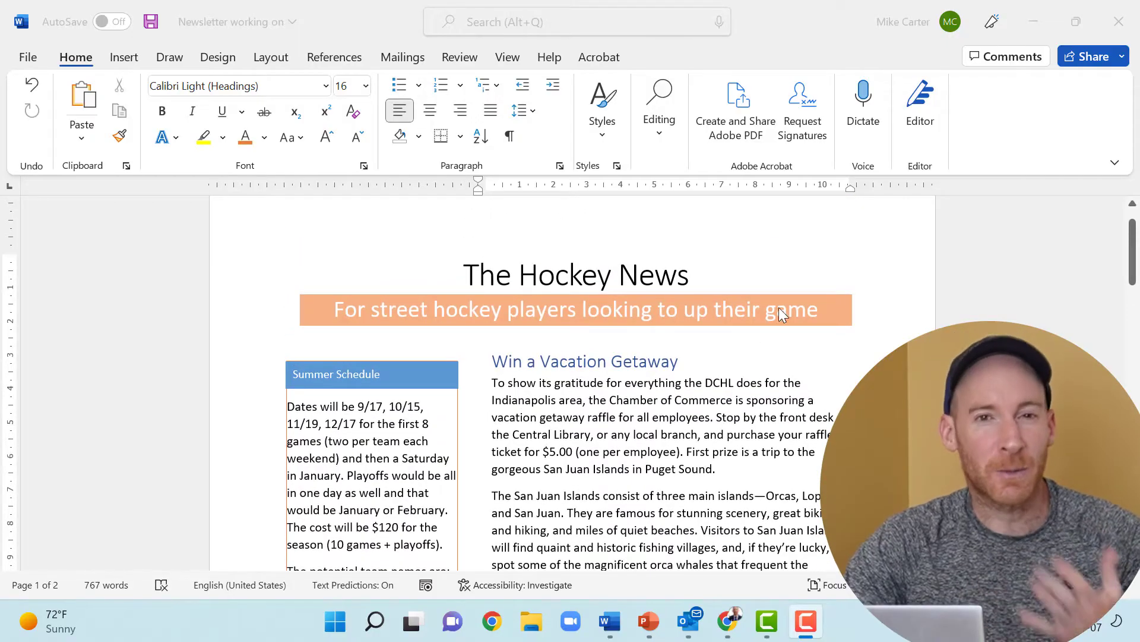
pyautogui.click(850, 215)
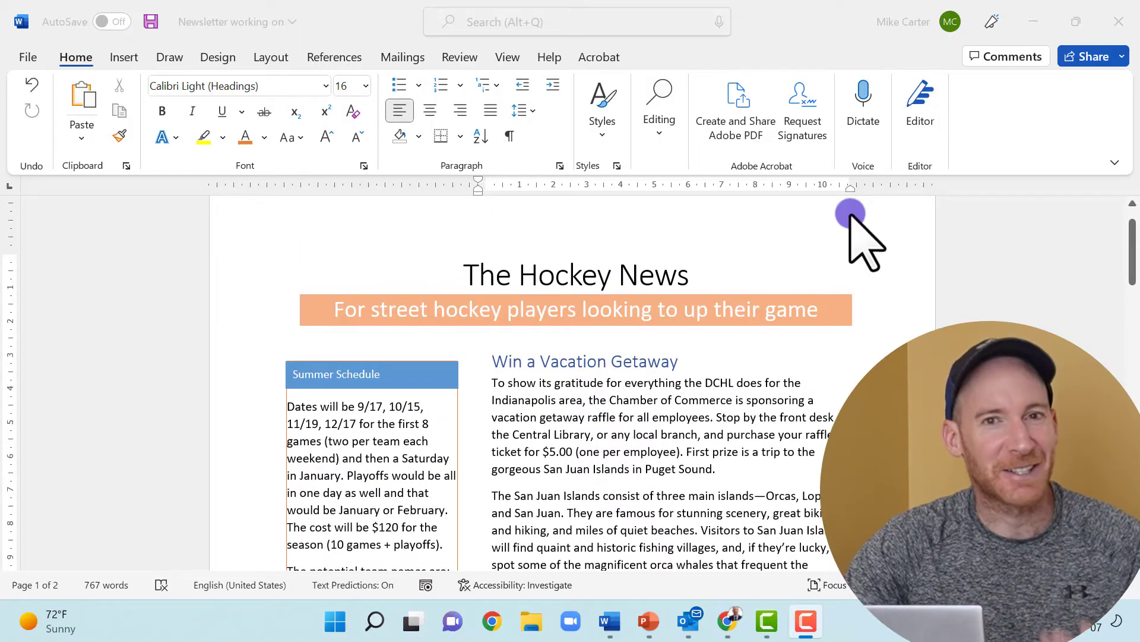
# Move the right margin boundary outward on the ruler so the text lines widen
pyautogui.click(849, 182)
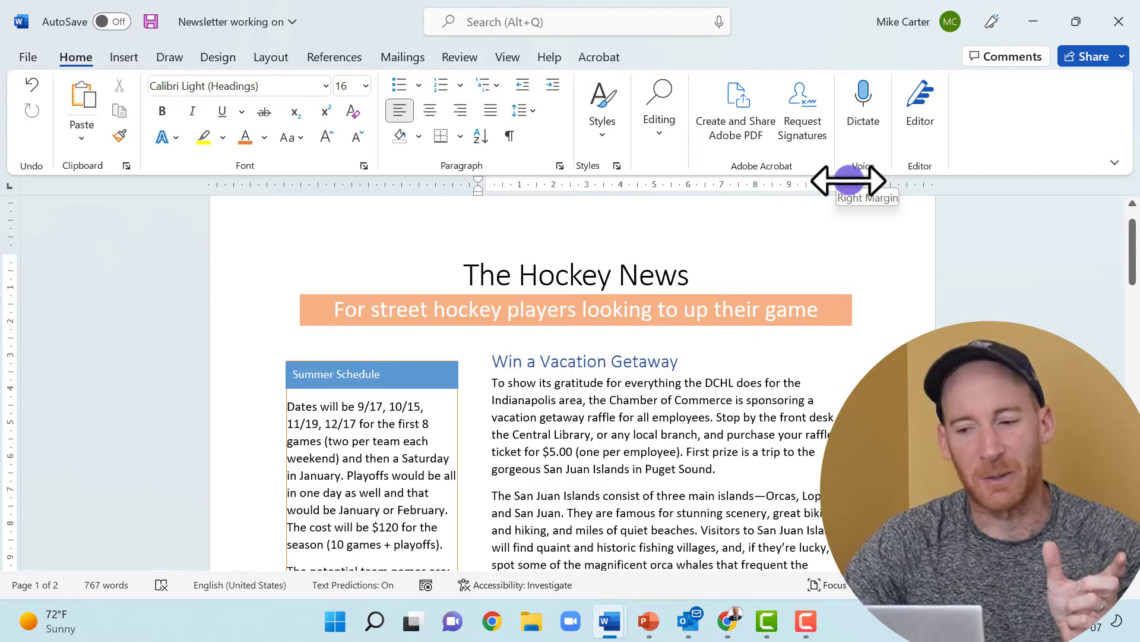
pyautogui.moveTo(850, 181)
pyautogui.mouseDown()
pyautogui.moveTo(809, 180)
pyautogui.moveTo(898, 180)
pyautogui.mouseUp()
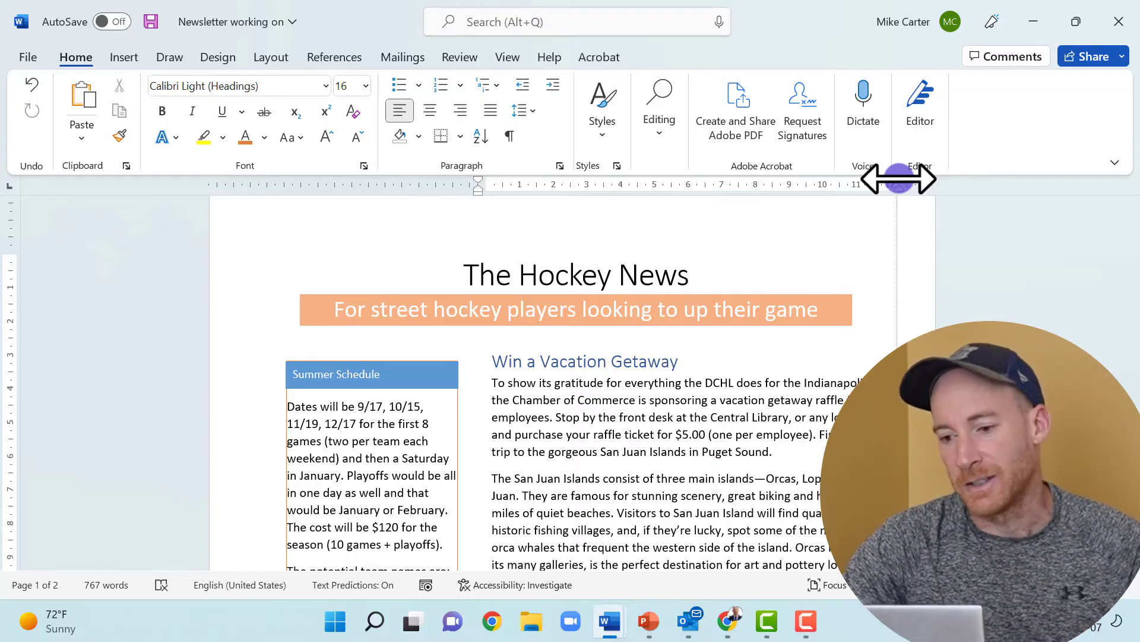
pyautogui.moveTo(899, 178); pyautogui.dragTo(909, 178)
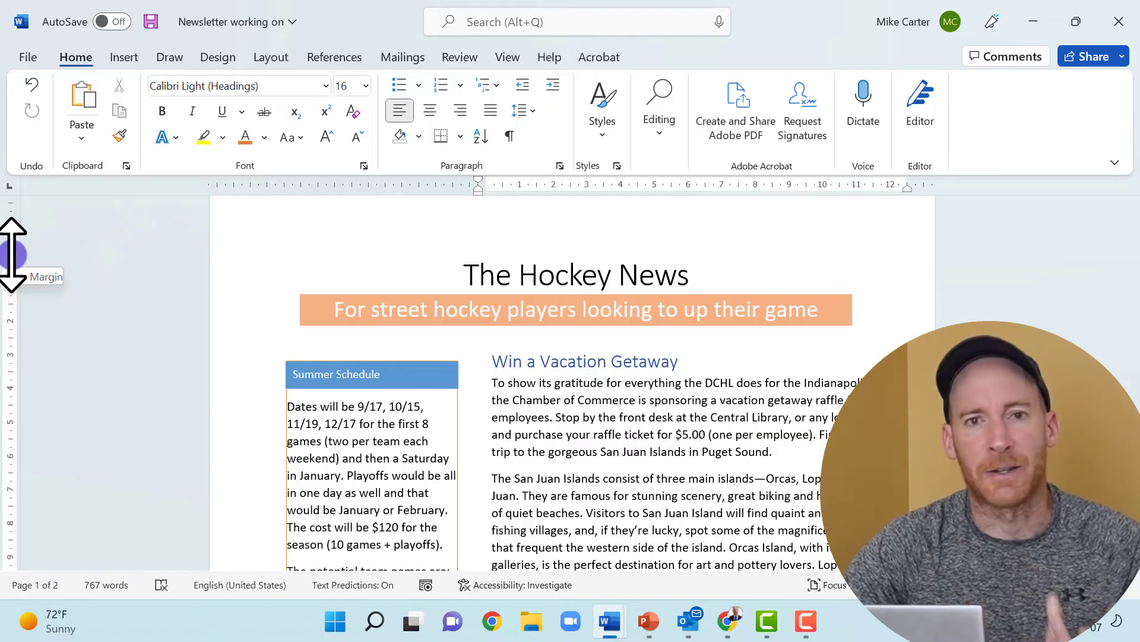
# Pull the top margin boundary upward on the vertical ruler
pyautogui.moveTo(12, 254); pyautogui.dragTo(12, 254)
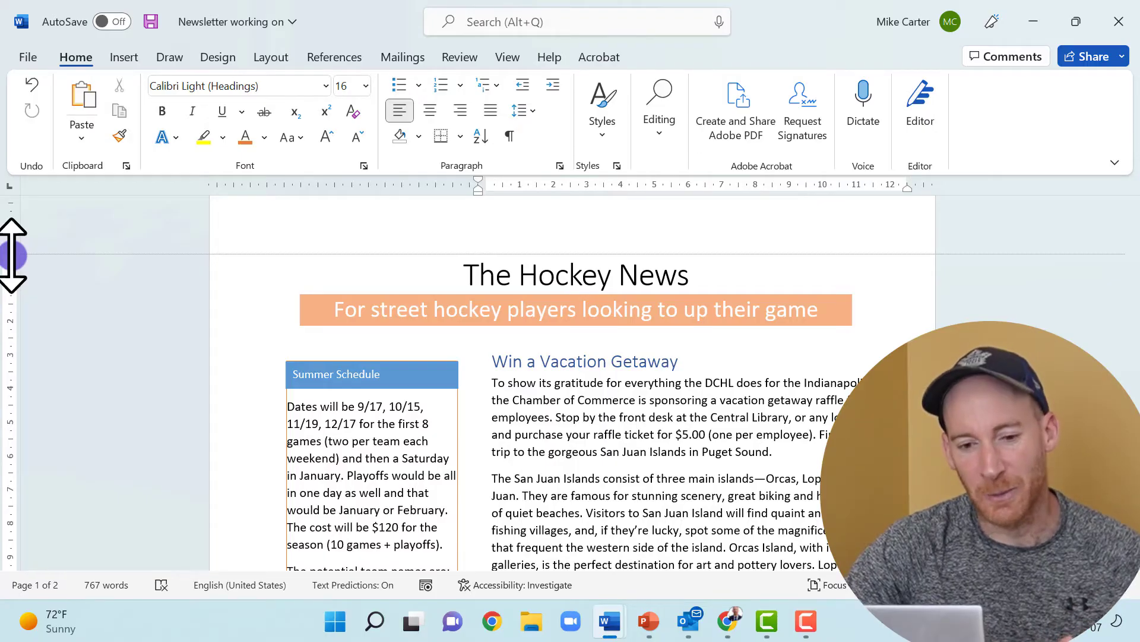
pyautogui.moveTo(11, 256); pyautogui.dragTo(16, 206)
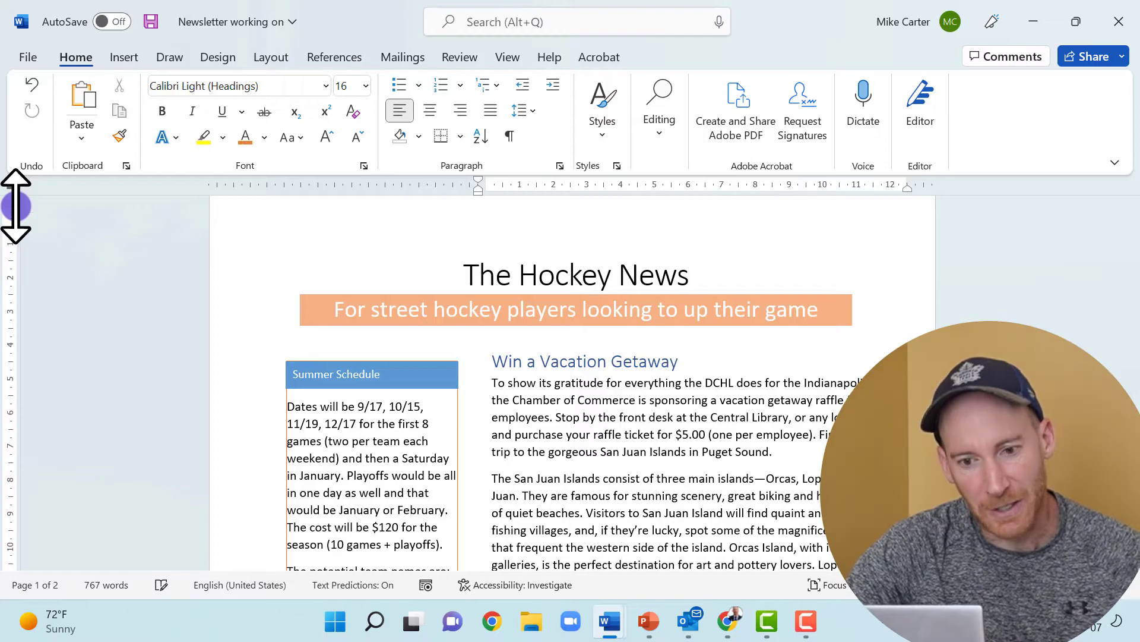
# Lower the newsletter's bottom margin boundary on the vertical ruler
pyautogui.scroll(-3, 585, 364)
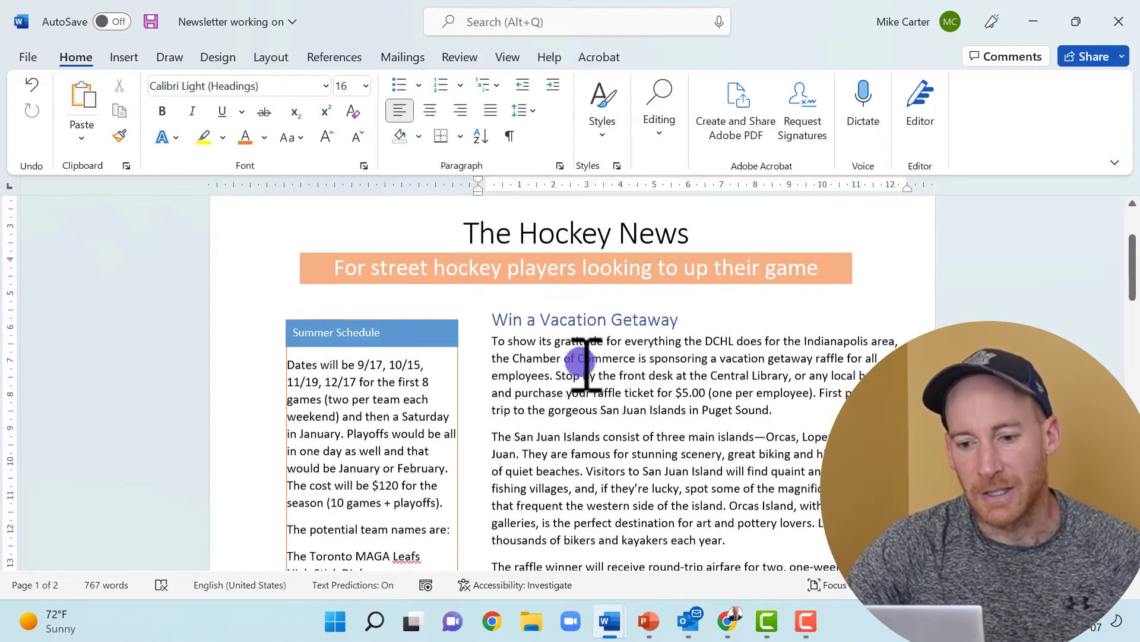
pyautogui.scroll(-10, 585, 363)
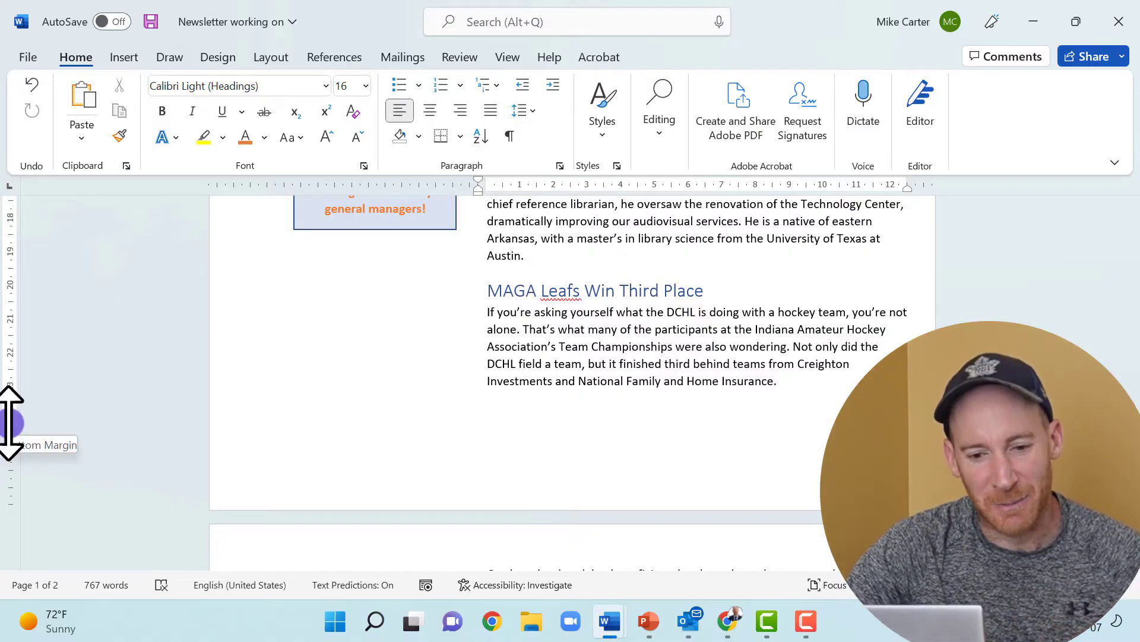
pyautogui.moveTo(10, 423); pyautogui.dragTo(10, 475)
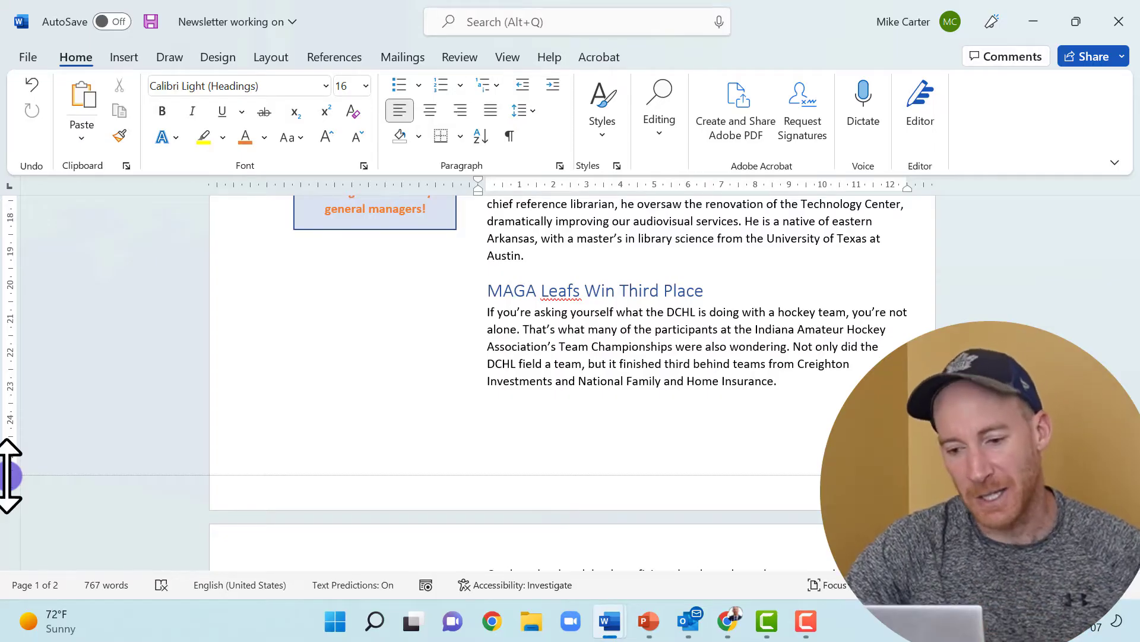
pyautogui.moveTo(10, 475); pyautogui.dragTo(10, 475)
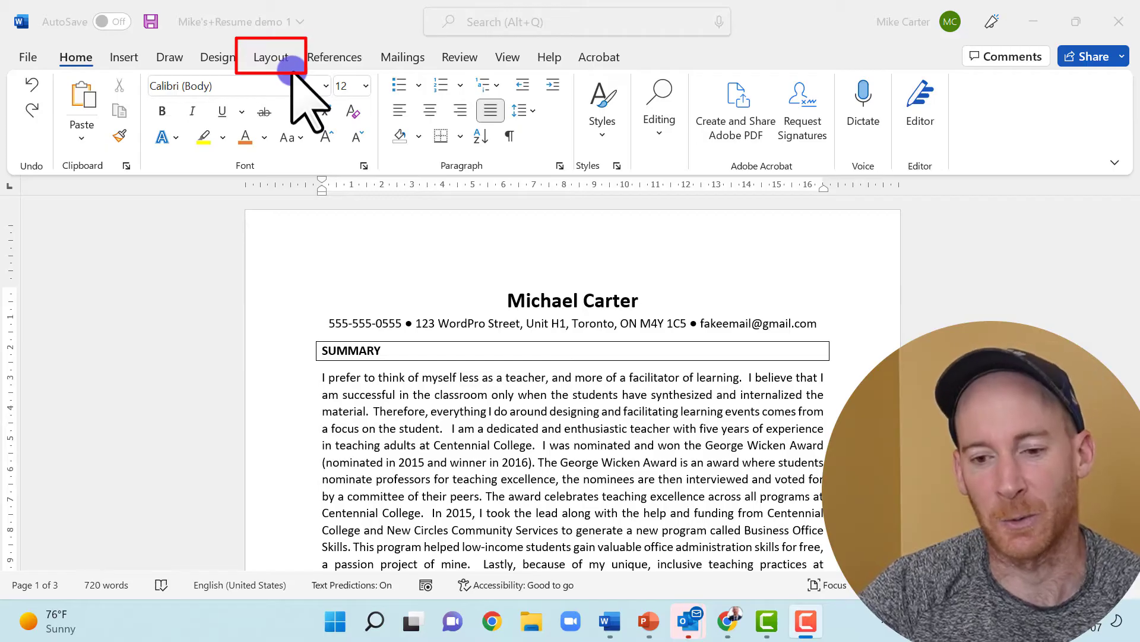
# Show the resume's Margins gallery from the Layout tab
pyautogui.click(272, 58)
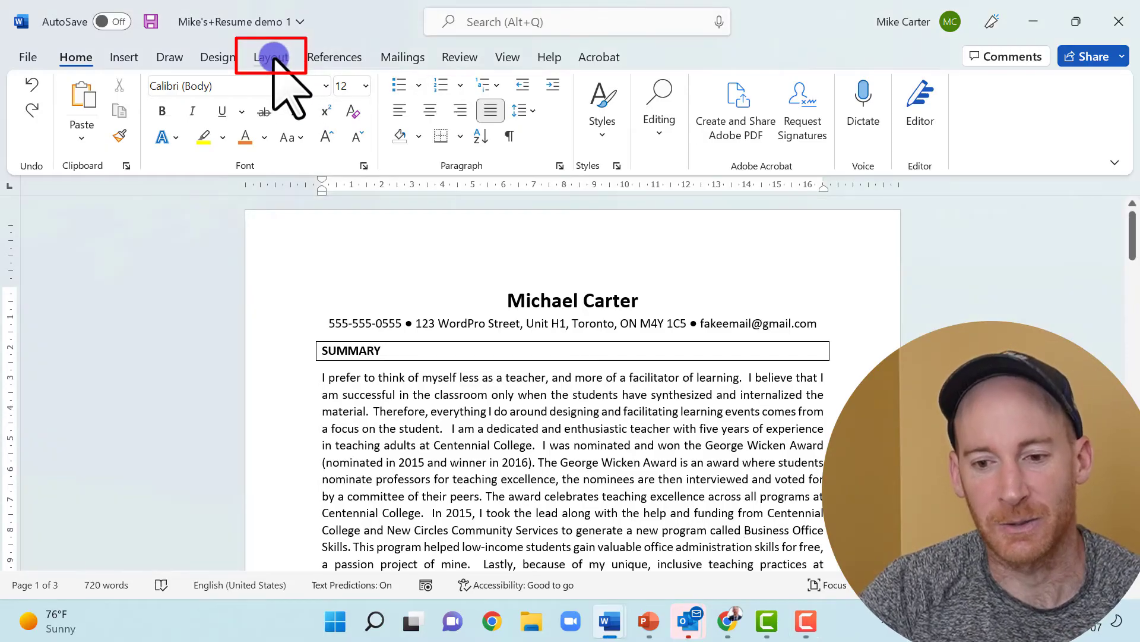
pyautogui.click(272, 57)
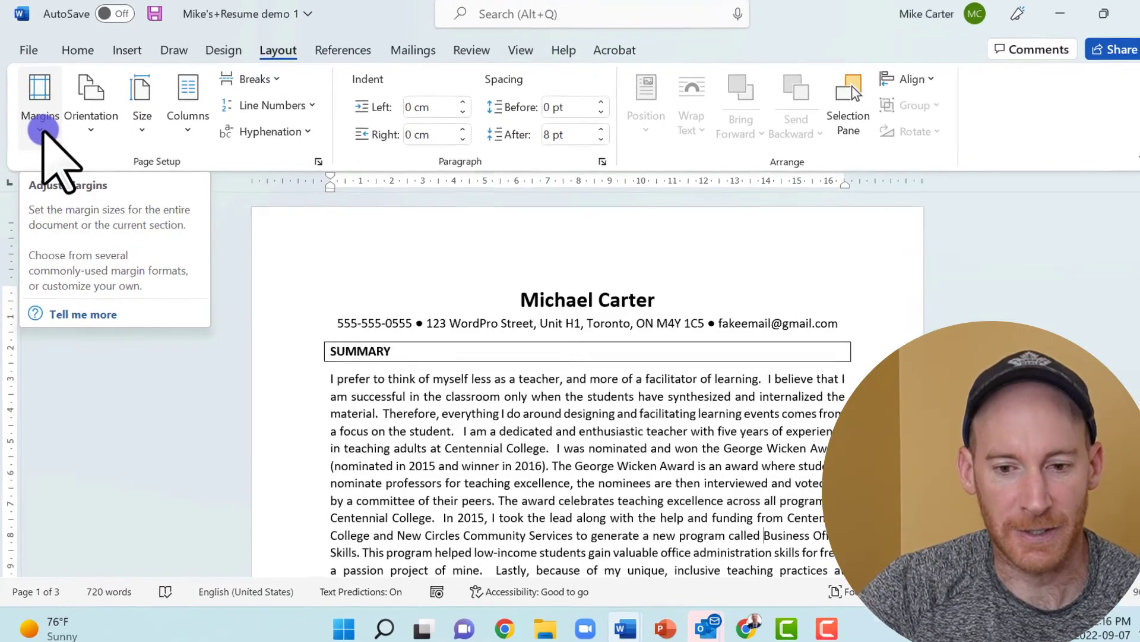
pyautogui.click(40, 136)
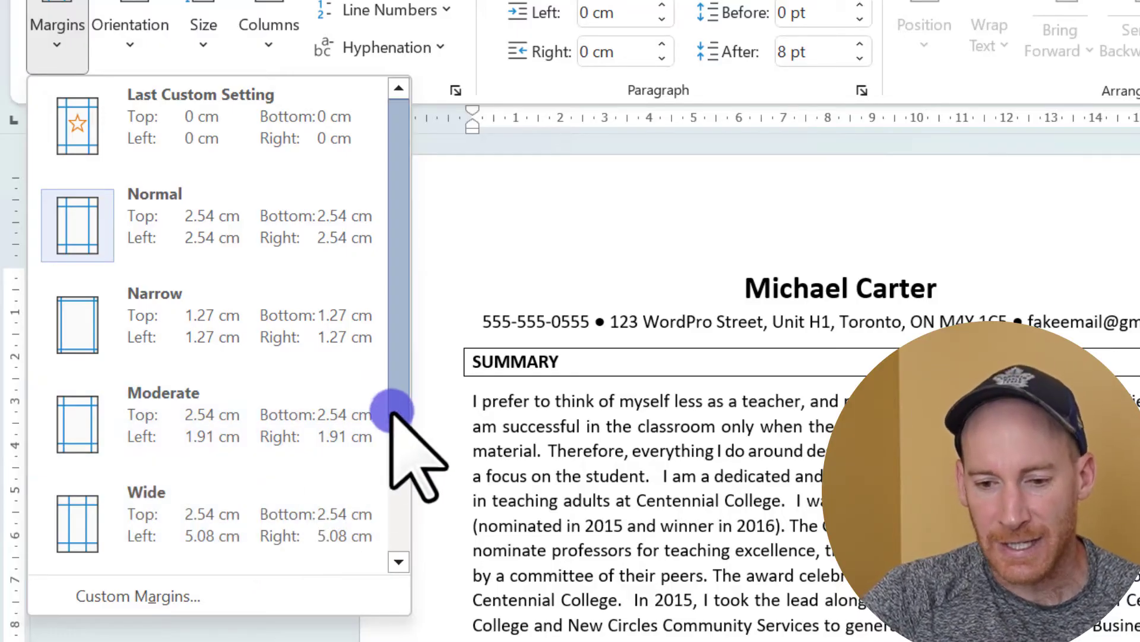
pyautogui.moveTo(392, 410); pyautogui.dragTo(395, 559)
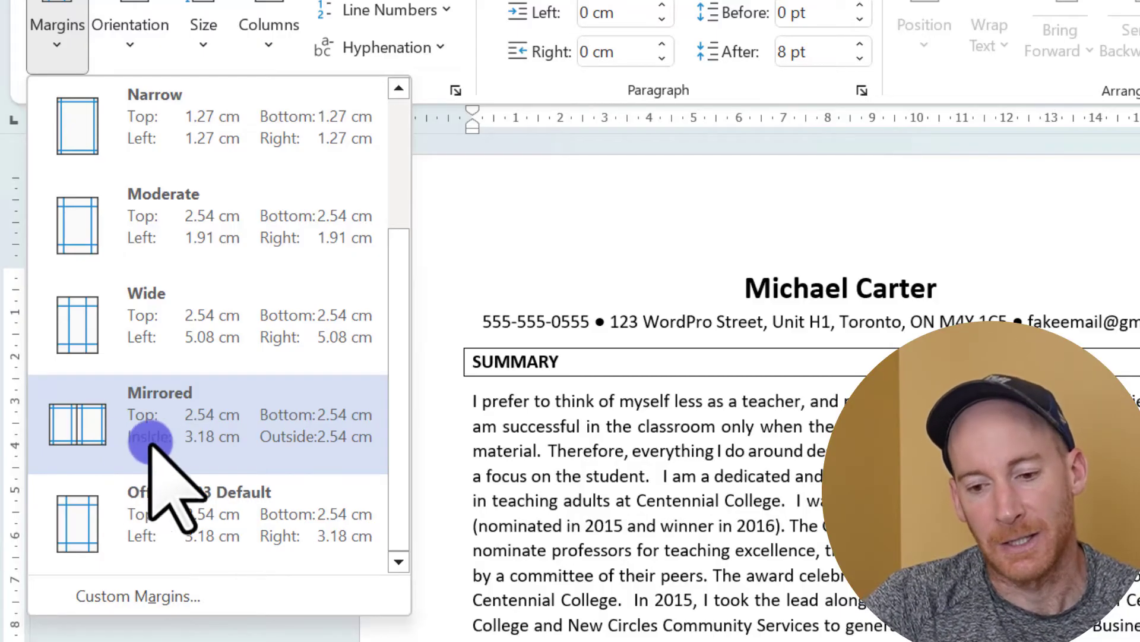
pyautogui.moveTo(392, 423); pyautogui.dragTo(400, 286)
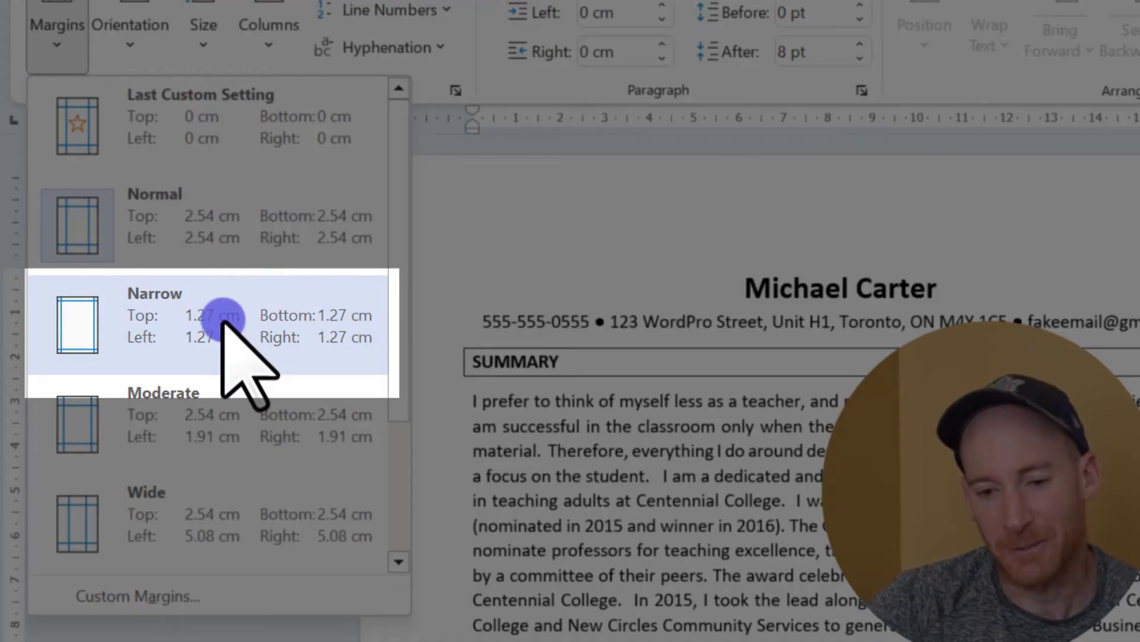
# Apply the Narrow 1.27 cm margin preset to the resume
pyautogui.click(222, 318)
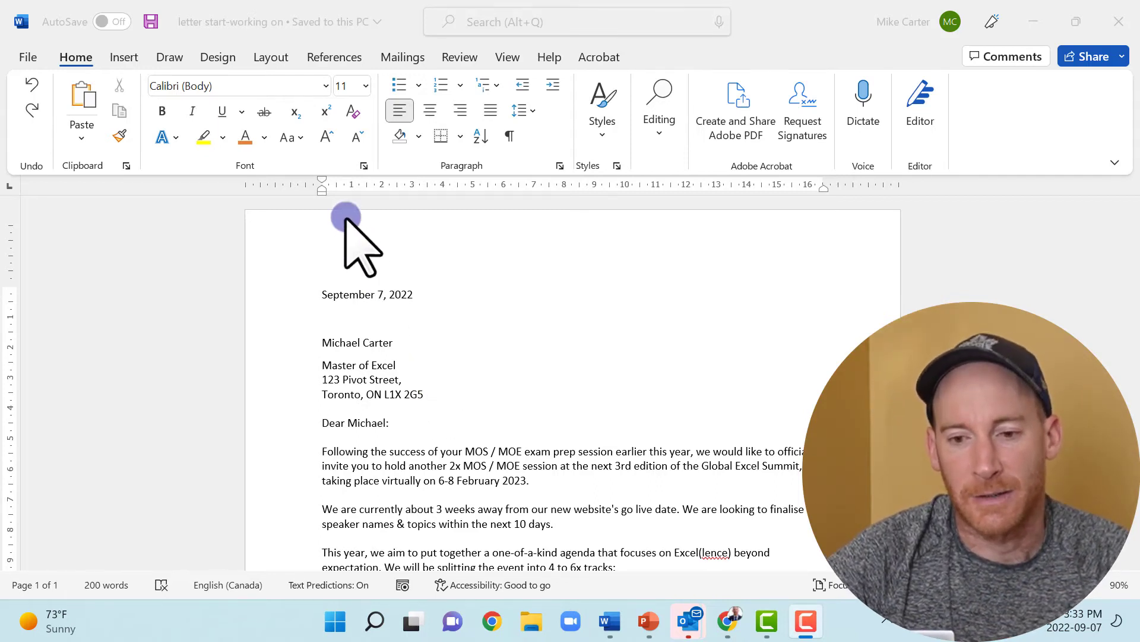
# Open the letter's Custom Margins settings and change the top margin to 2"
pyautogui.click(265, 57)
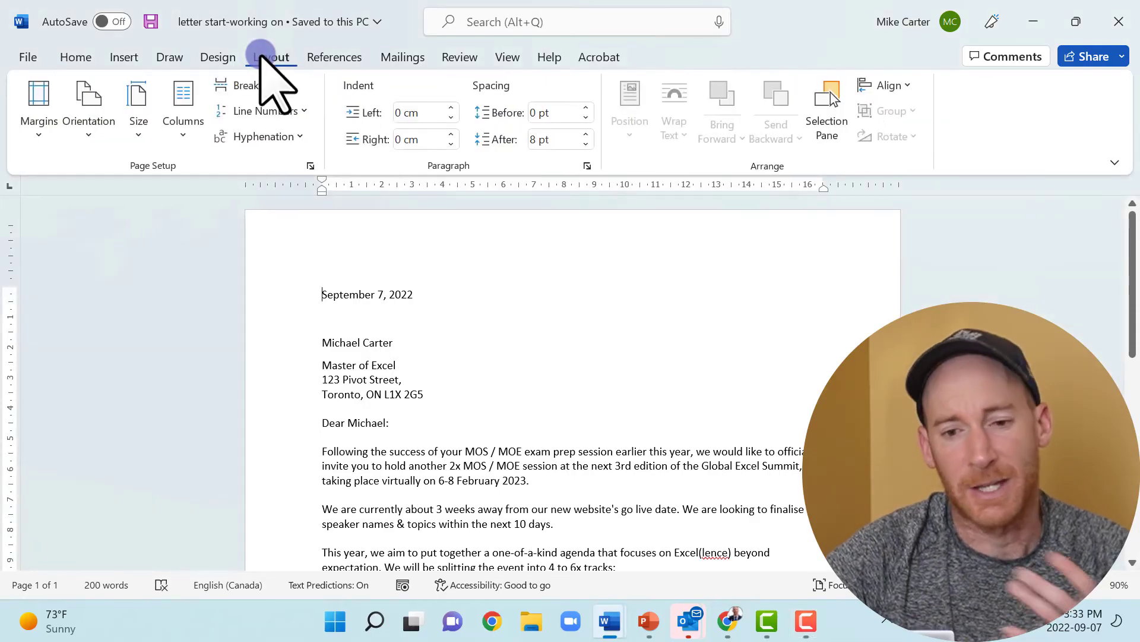
pyautogui.click(40, 140)
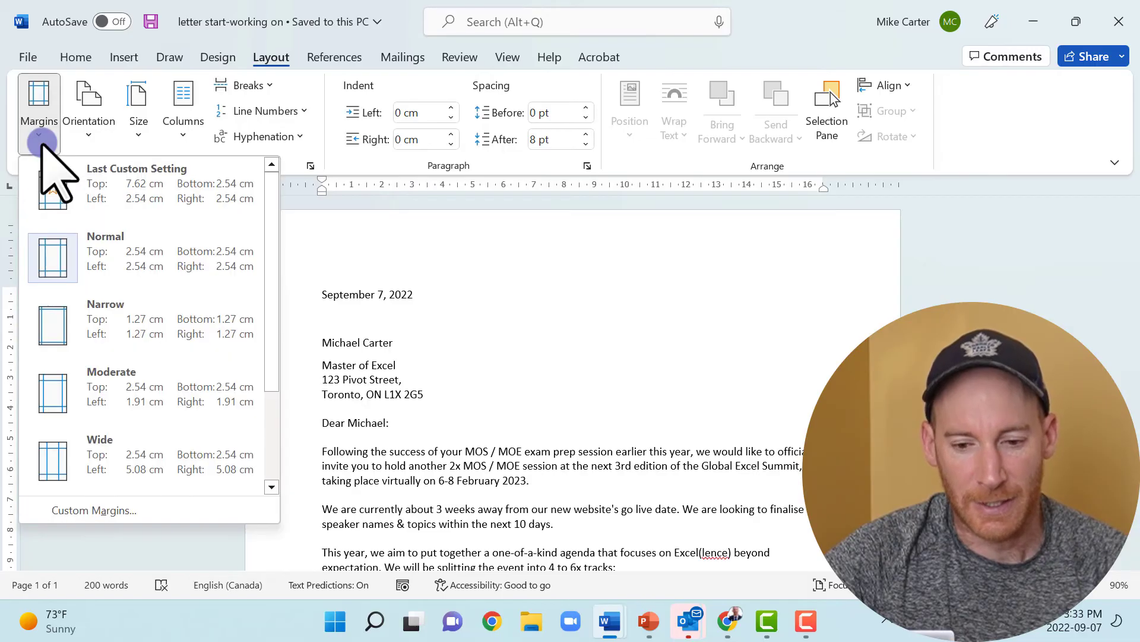
pyautogui.click(146, 512)
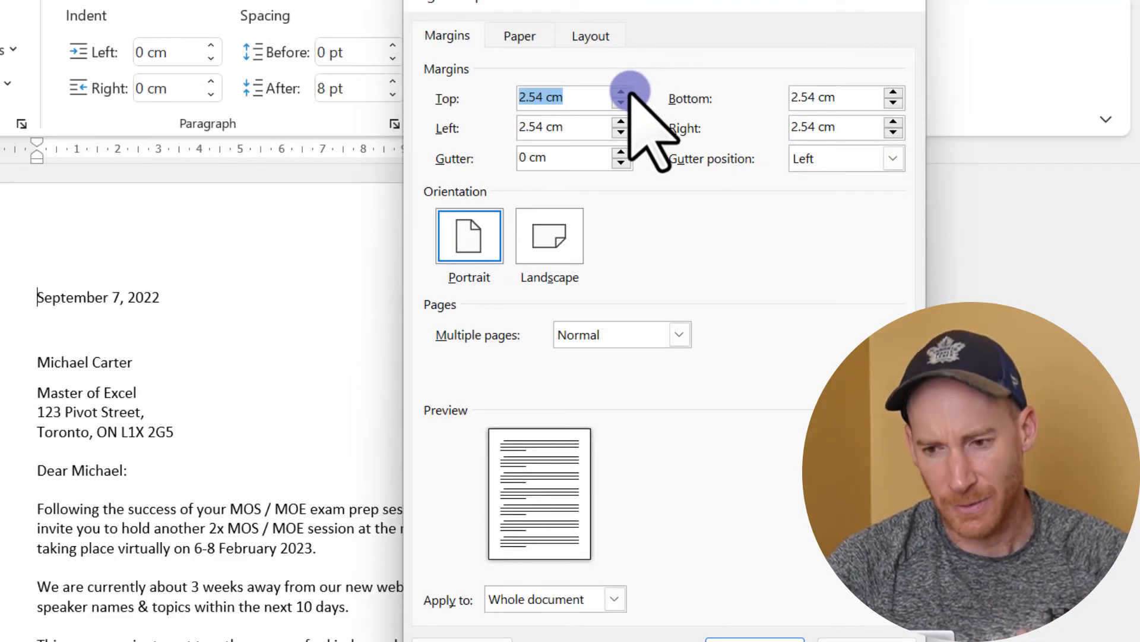
pyautogui.press('BackSpace')
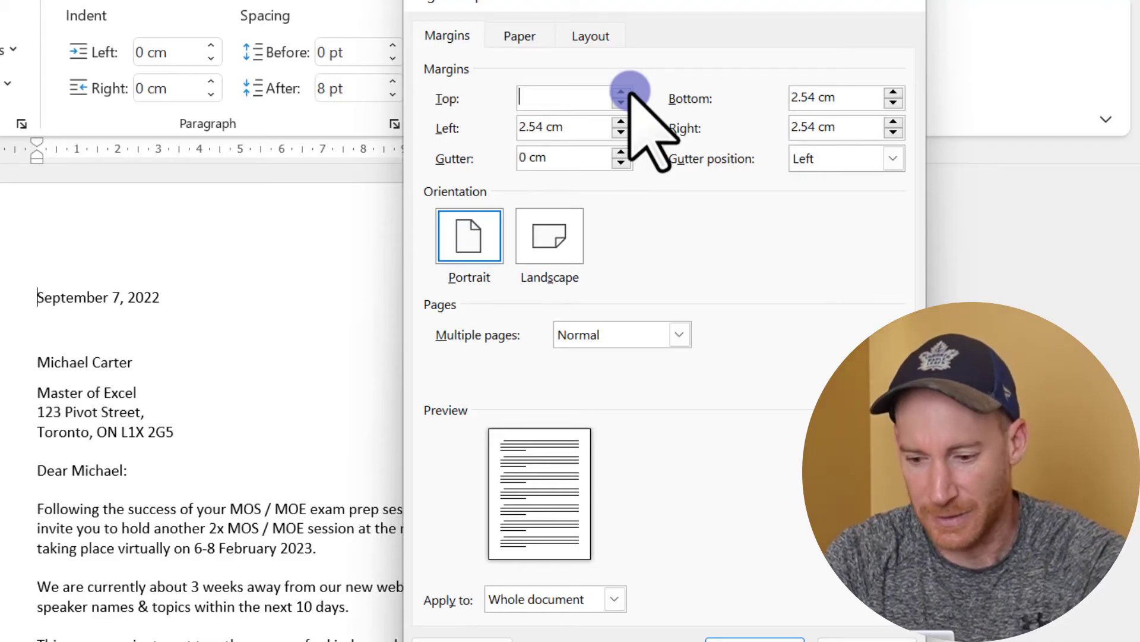
pyautogui.write('2')
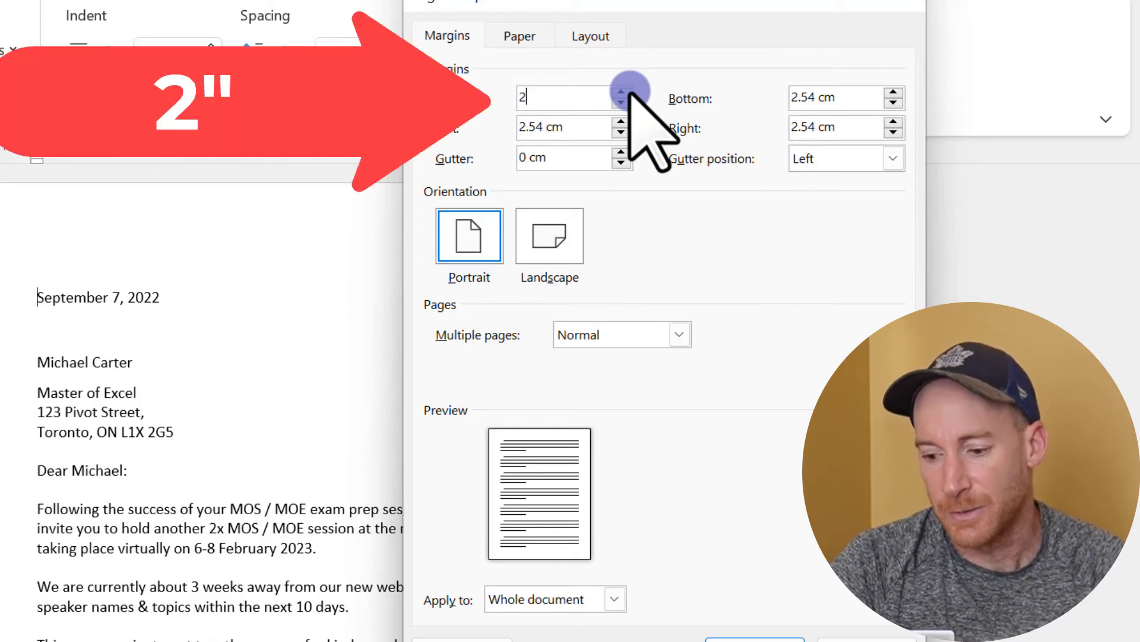
pyautogui.write('"')
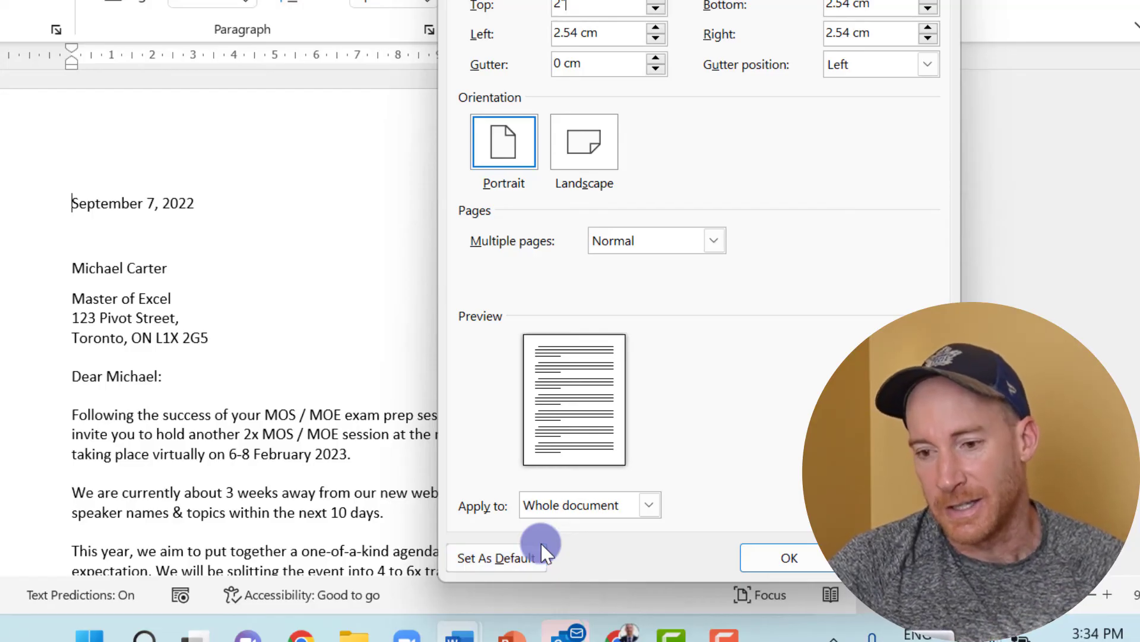
# Keep Apply to set to Whole document and confirm the 2" top margin
pyautogui.click(649, 502)
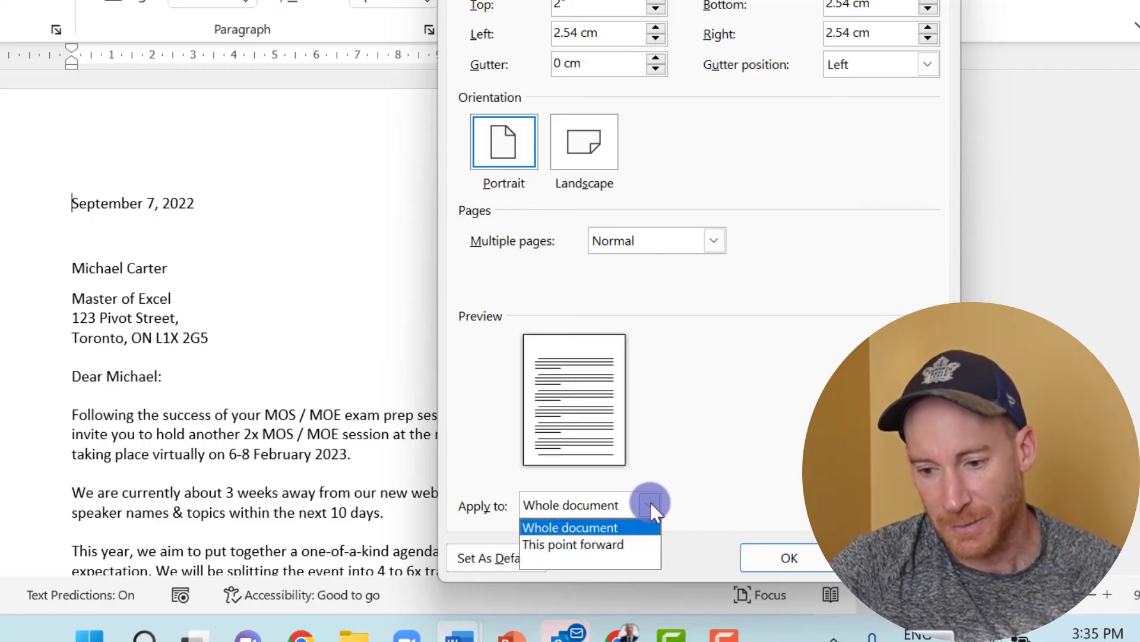
pyautogui.click(651, 502)
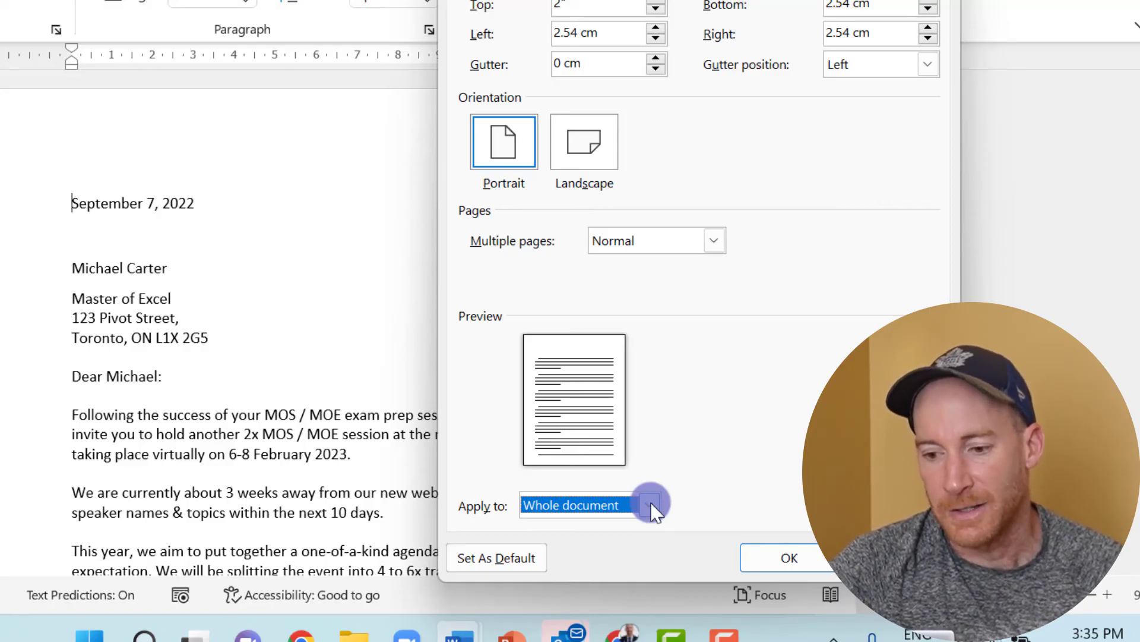
pyautogui.click(790, 557)
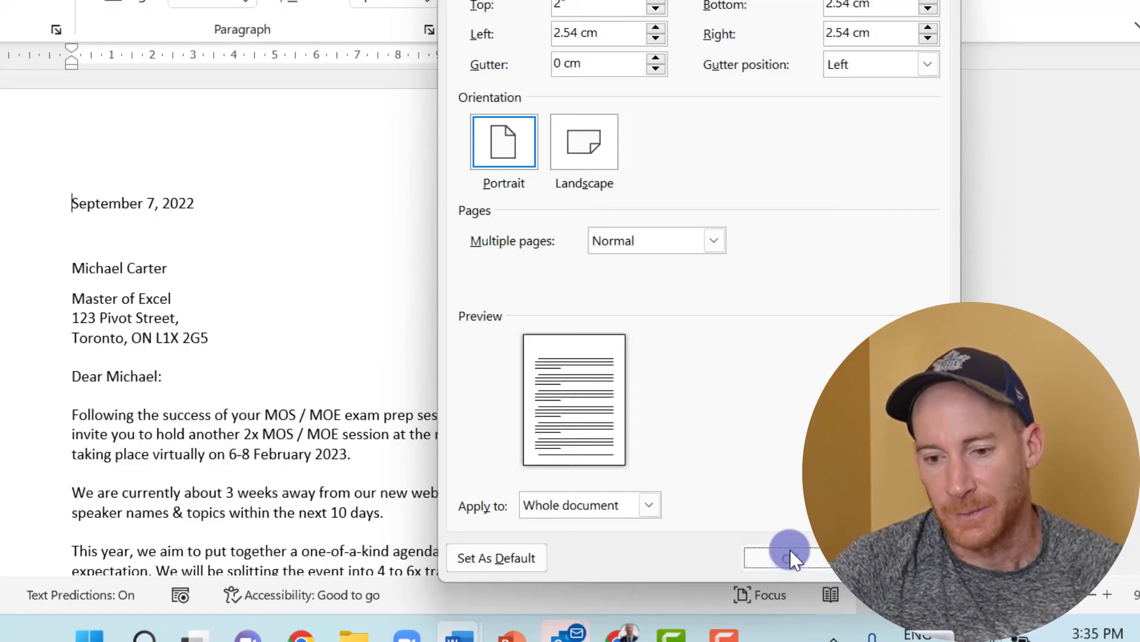